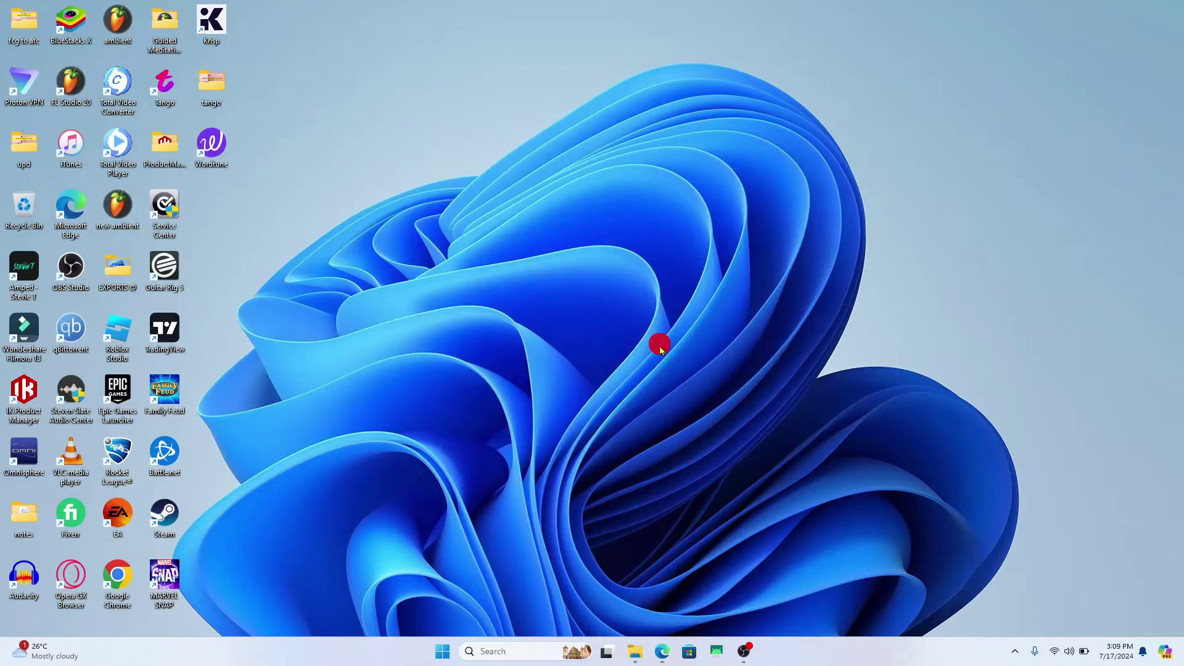
# Step: Launch Microsoft Edge InPrivate and load epicgames.com from the address bar
pyautogui.doubleClick(71, 225)
pyautogui.write('epicgames.com')
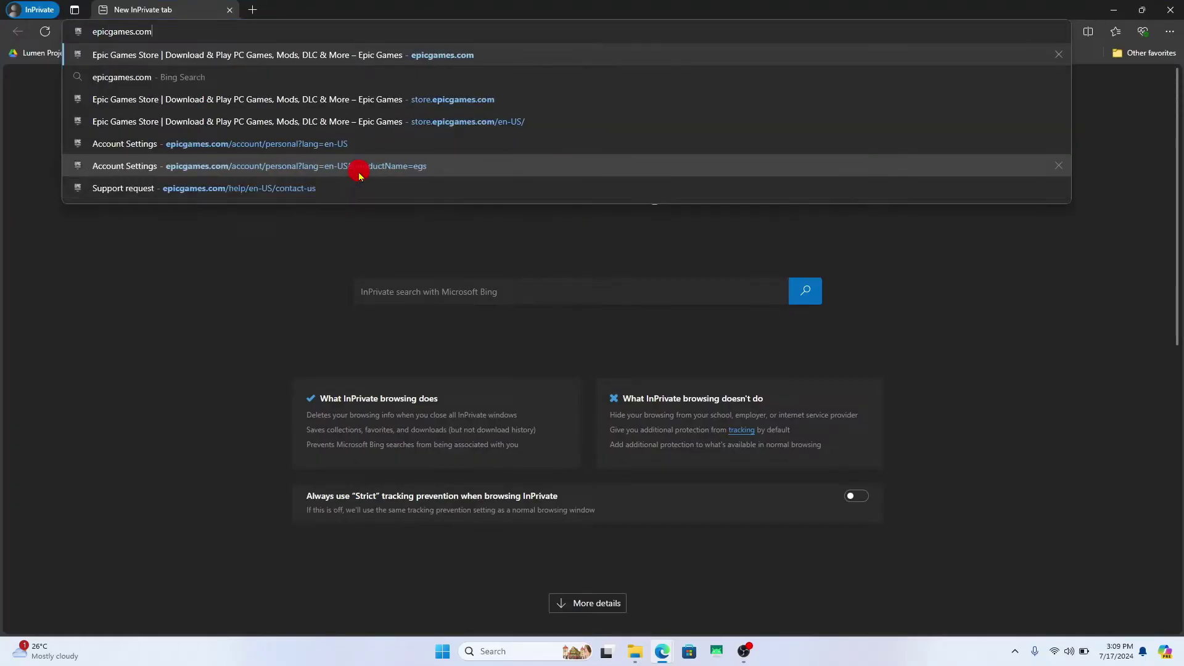
pyautogui.press('Return')
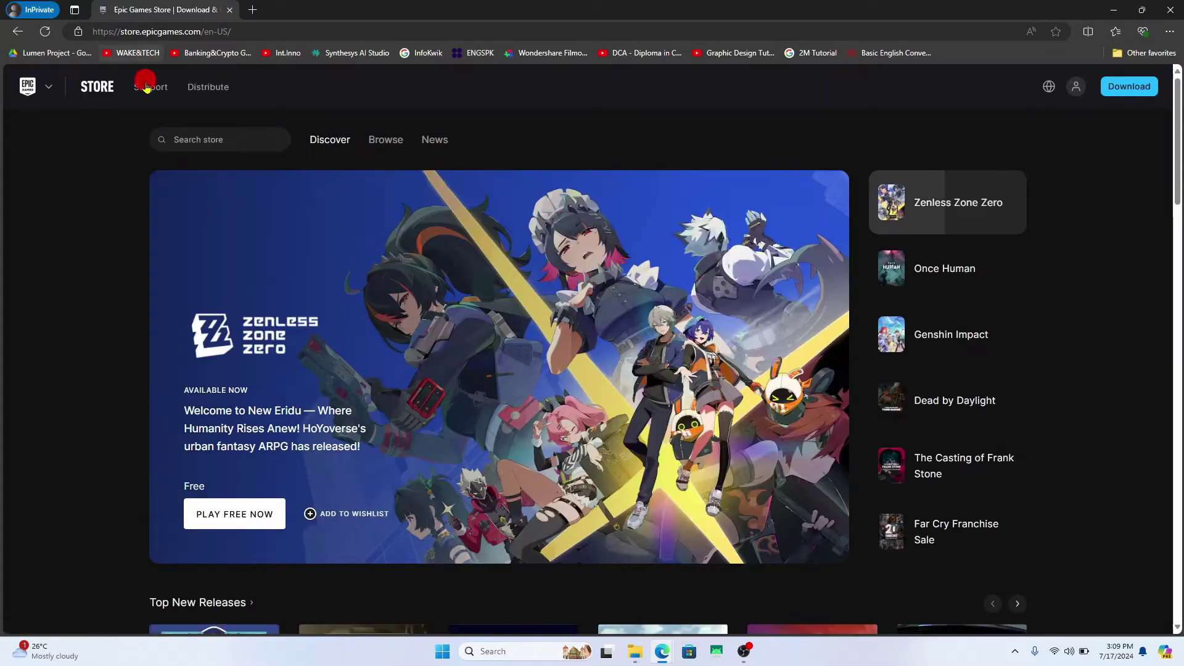
# Step: Go from Player Support to the Accounts category and its 'We're here to help!' request page
pyautogui.click(149, 93)
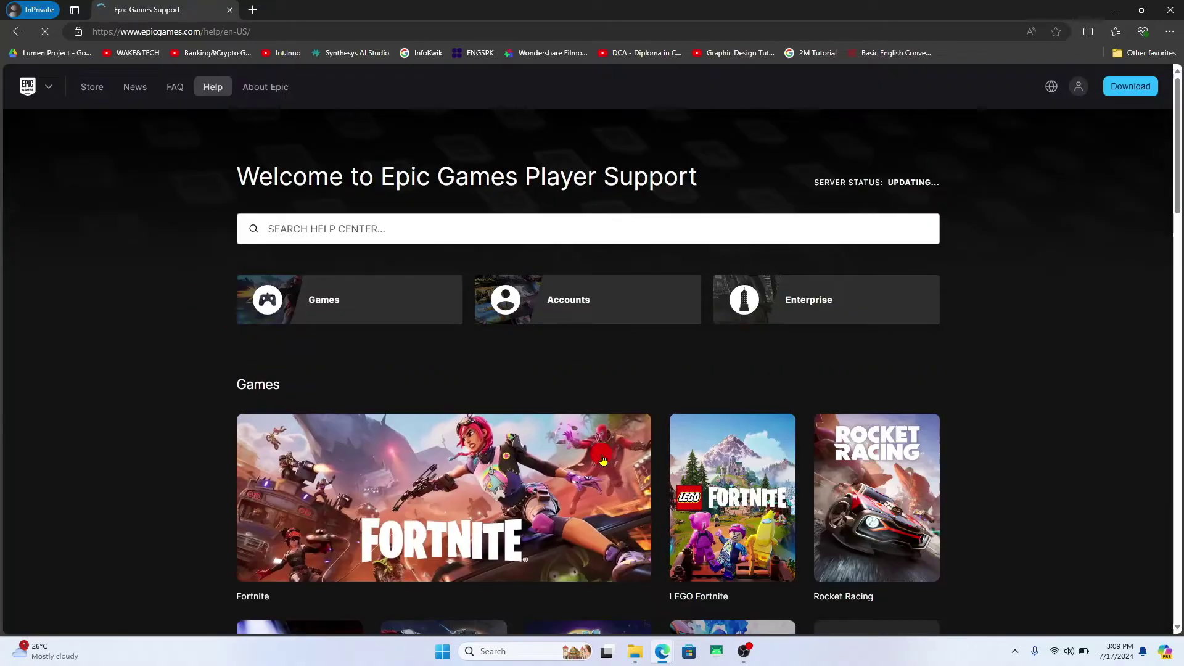
pyautogui.scroll(-1, 589, 396)
pyautogui.scroll(-3, 589, 396)
pyautogui.scroll(5, 560, 334)
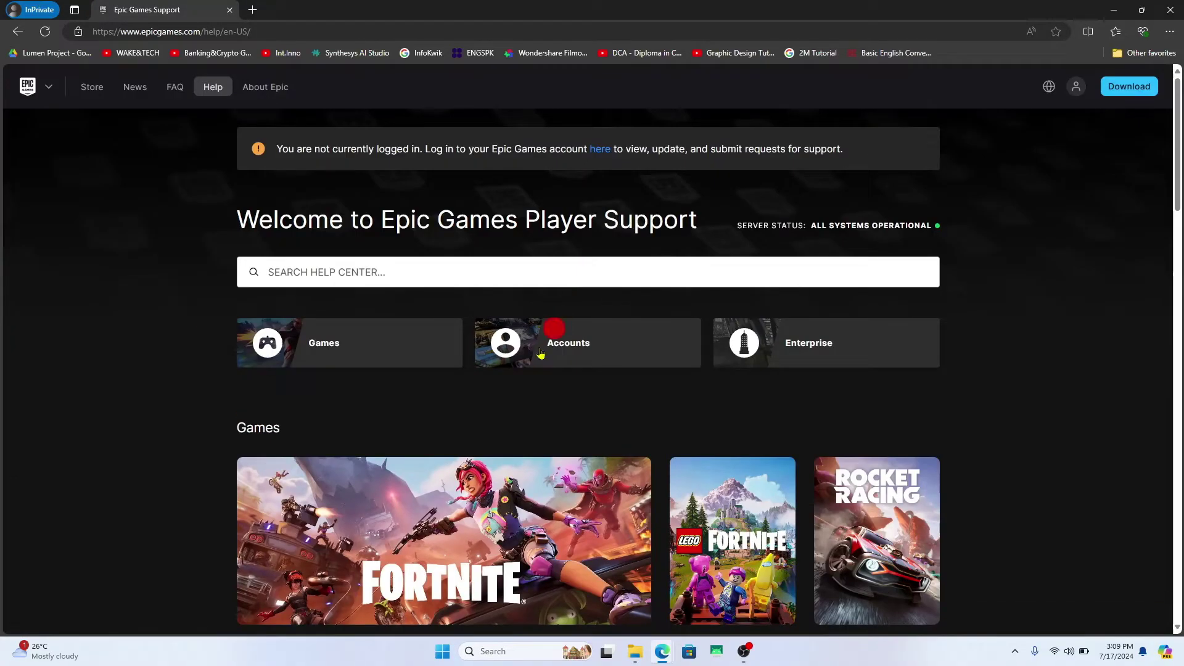
pyautogui.scroll(-1, 578, 340)
pyautogui.click(578, 339)
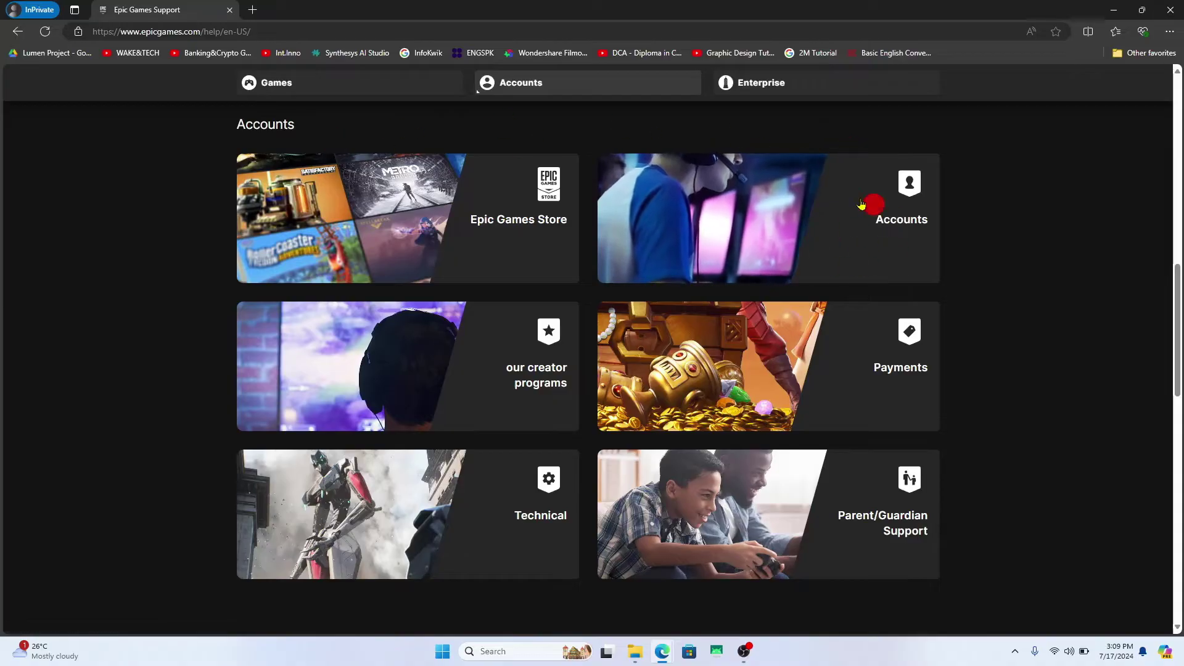
pyautogui.click(775, 213)
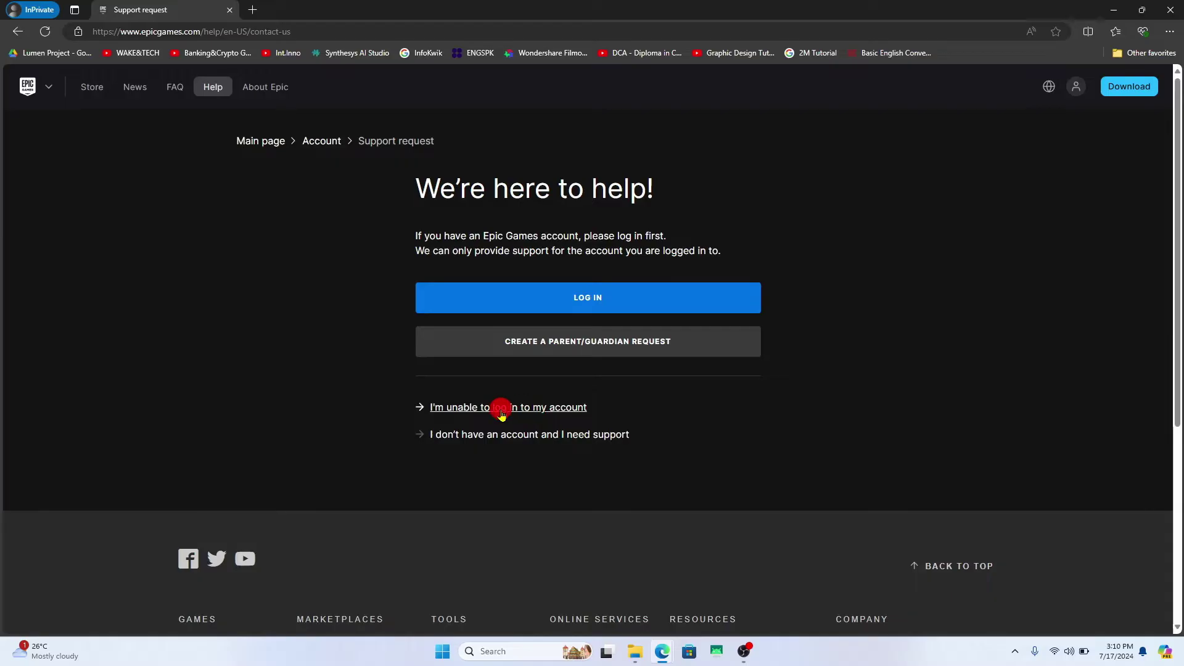
# Step: Check the 'I'm unable to log in' help, return, then start a Parent/Guardian Request
pyautogui.click(504, 409)
pyautogui.hotkey('alt', 'Left')
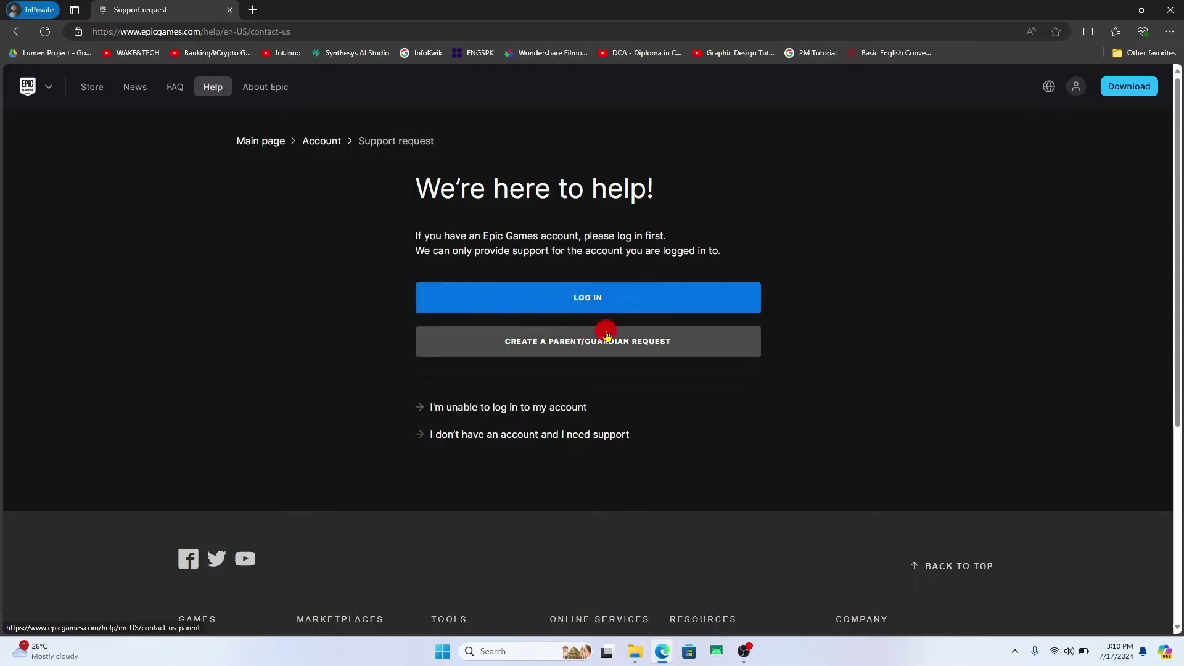
pyautogui.click(558, 344)
pyautogui.scroll(-5, 291, 219)
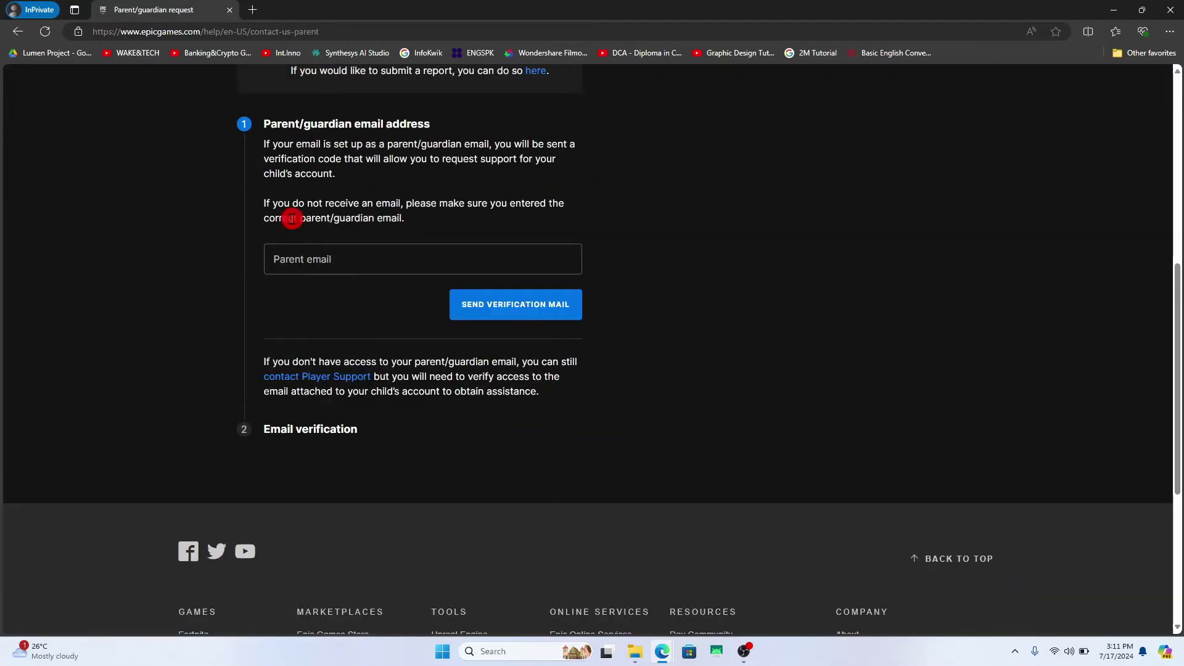
# Step: Autofill the parent email address and send the verification mail
pyautogui.click(310, 259)
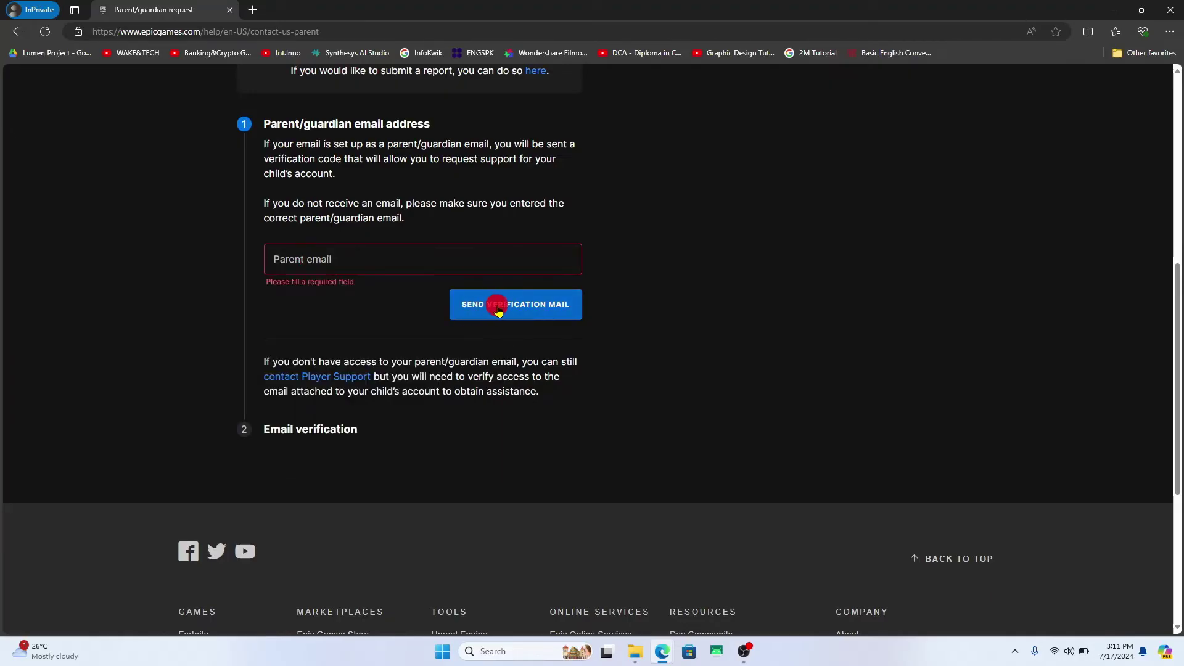
pyautogui.click(522, 309)
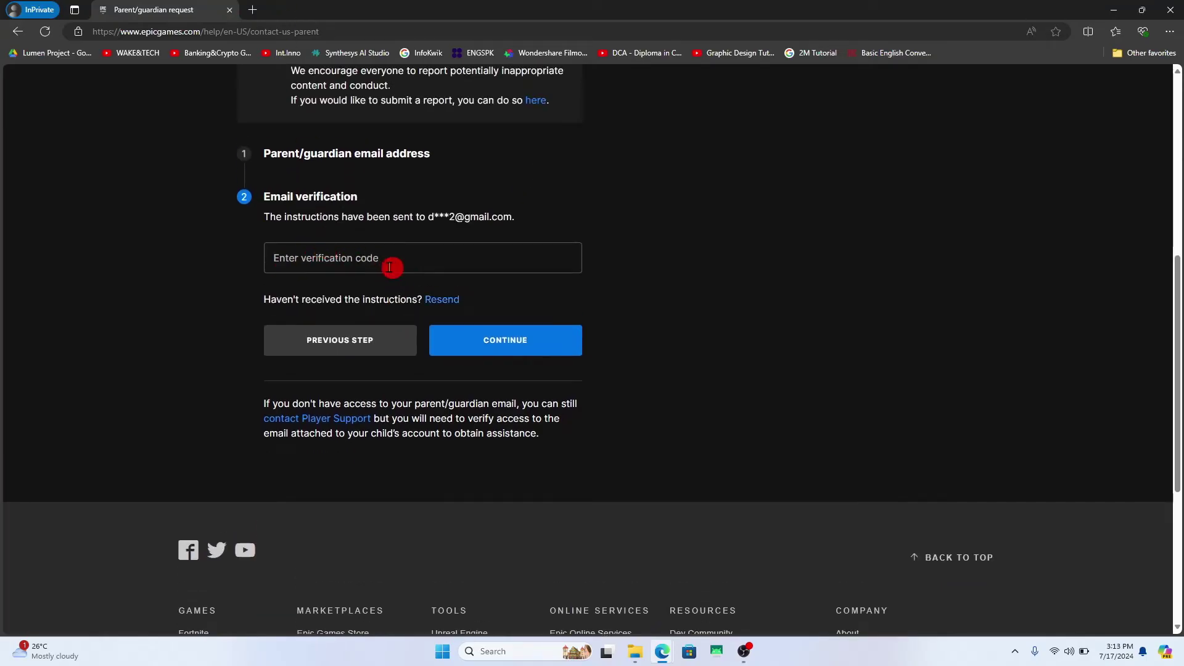
pyautogui.click(390, 268)
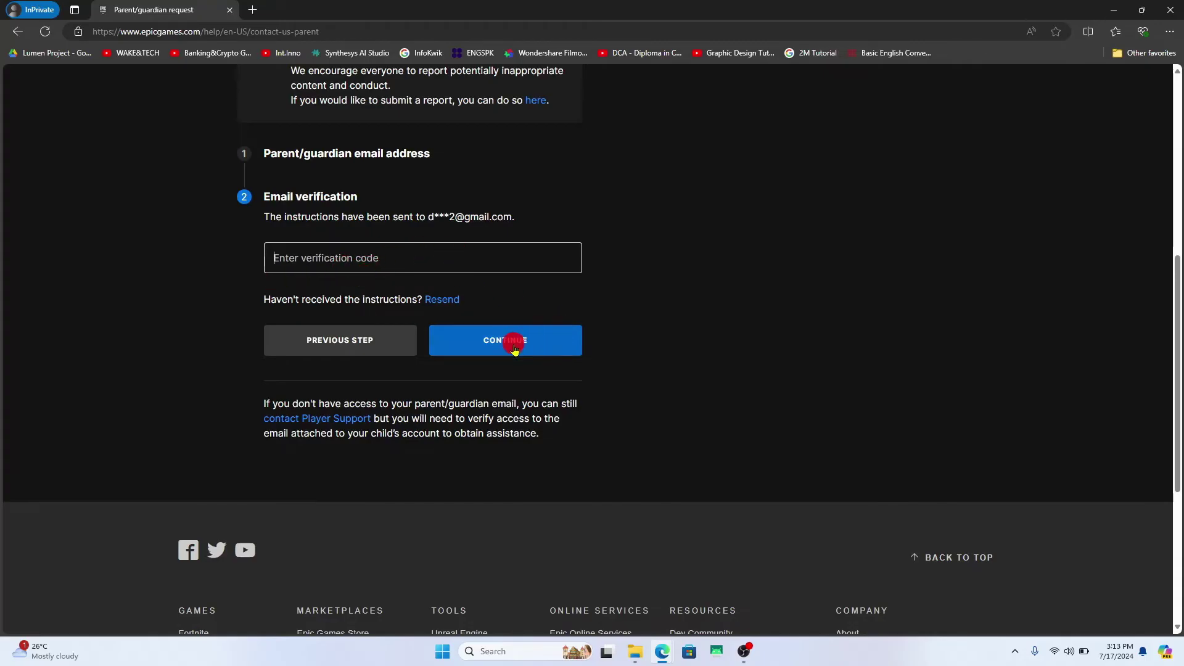
pyautogui.scroll(2, 659, 333)
pyautogui.scroll(3, 706, 330)
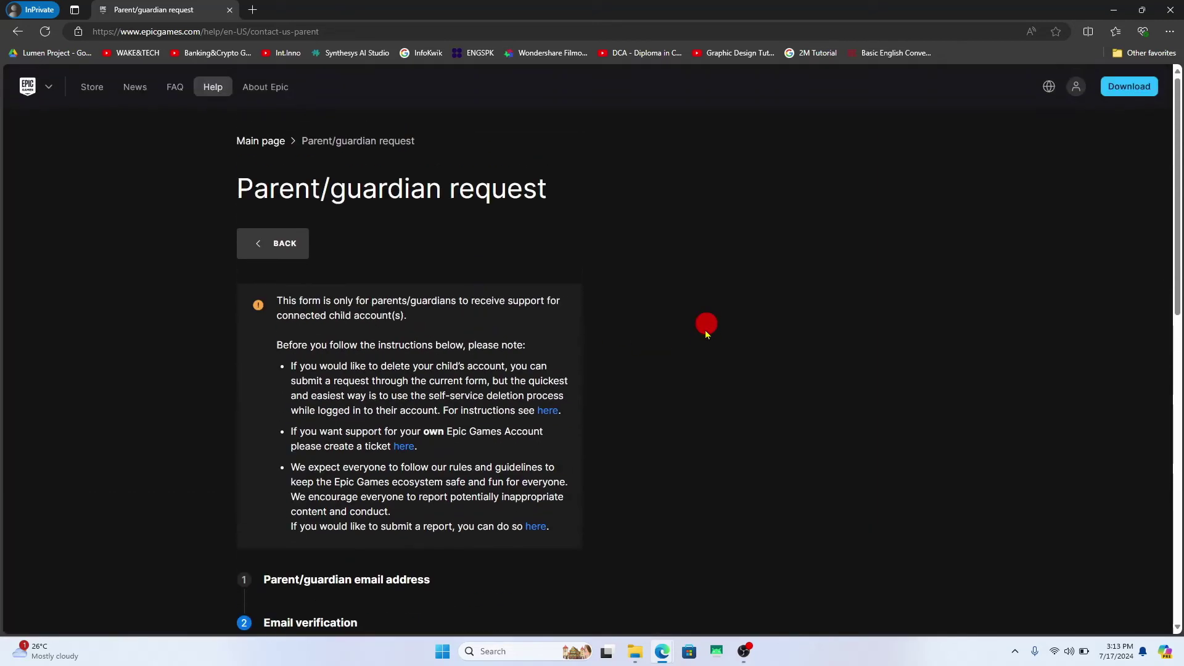
# Step: Close the Edge window to return to the Windows desktop
pyautogui.click(1170, 10)
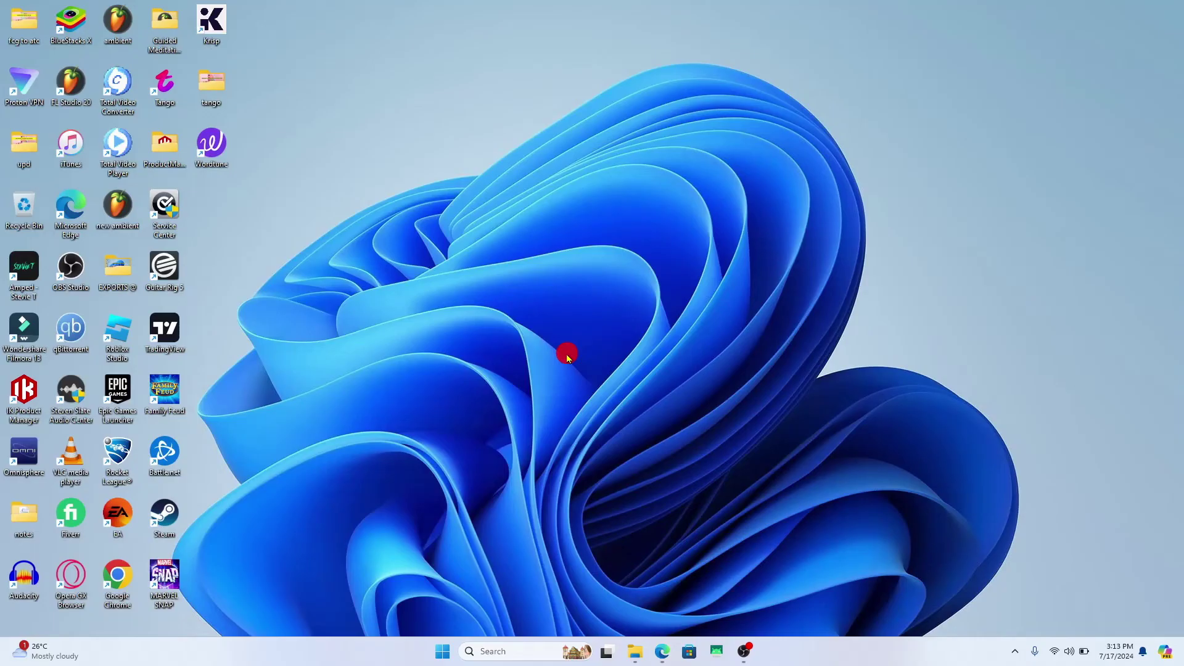